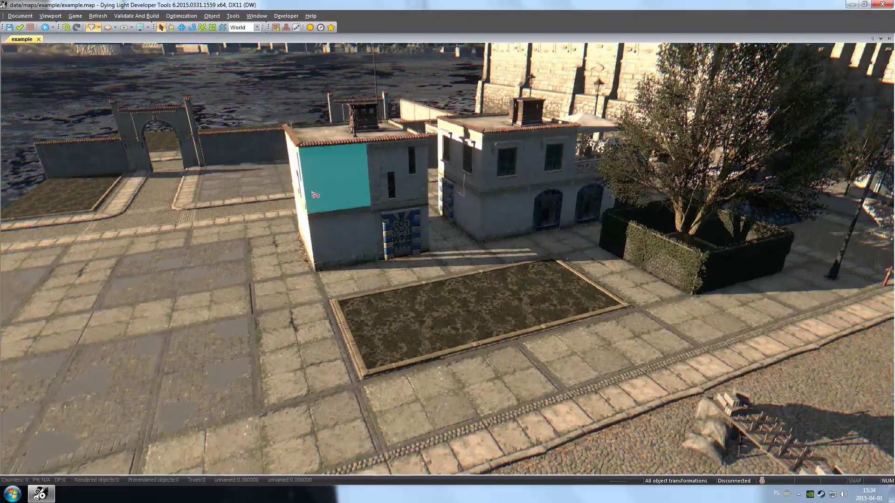
# Select individual scene objects one at a time, including the house with the terrace and the paving tile in front of the rectangular bed.
pyautogui.click(312, 195)
pyautogui.click(536, 238)
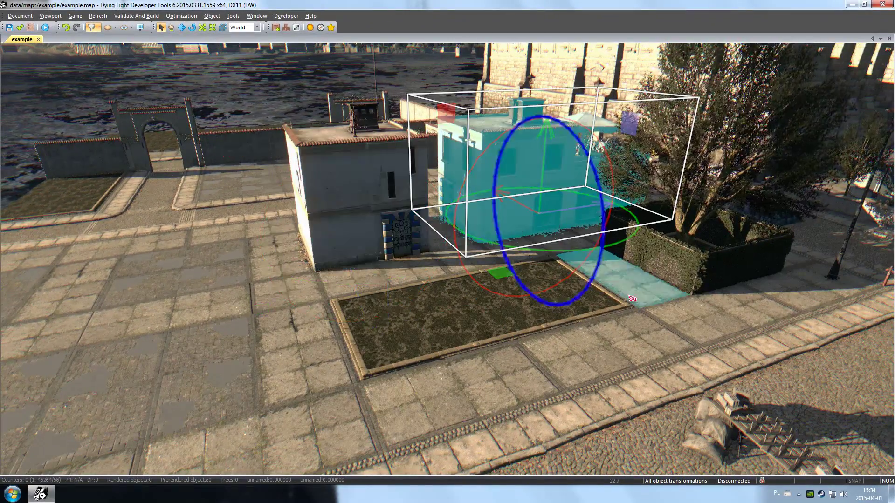
pyautogui.click(720, 266)
pyautogui.click(545, 378)
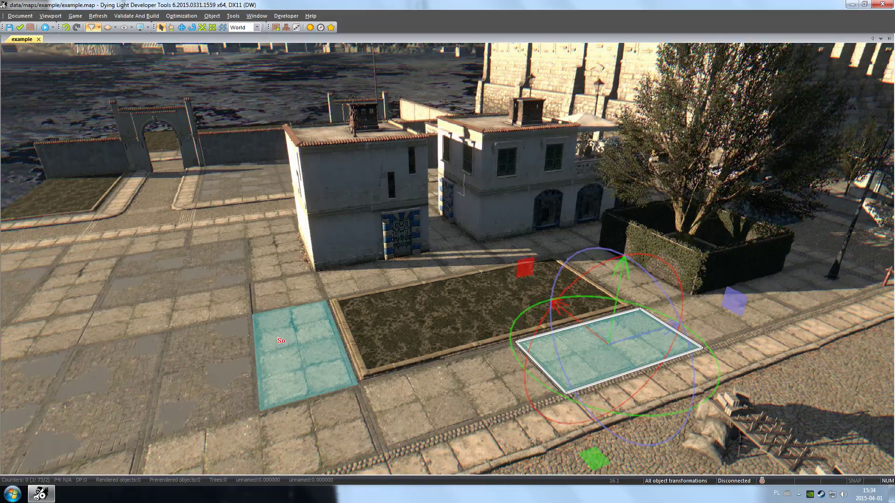
# Select both houses and the near end of the rectangular flower bed together as one multi-object selection.
pyautogui.click(412, 205)
pyautogui.keyDown('ctrl'); pyautogui.click(544, 206); pyautogui.keyUp('ctrl')
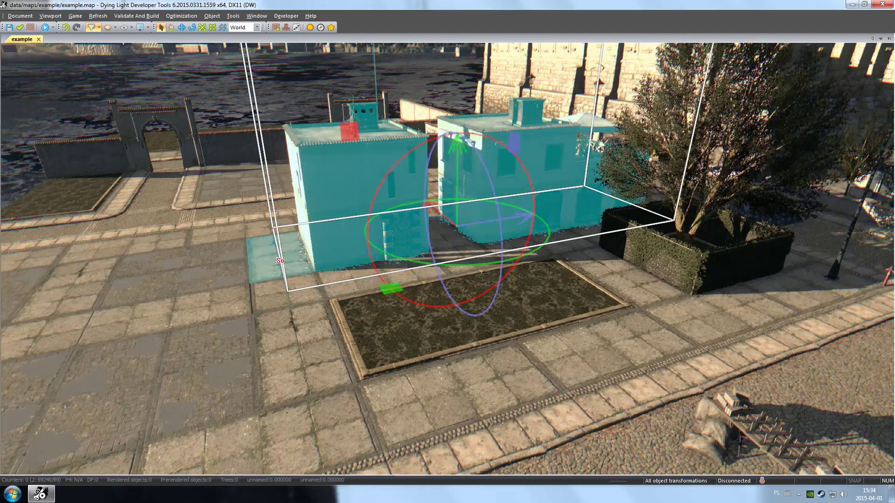
pyautogui.keyDown('ctrl'); pyautogui.click(344, 310); pyautogui.keyUp('ctrl')
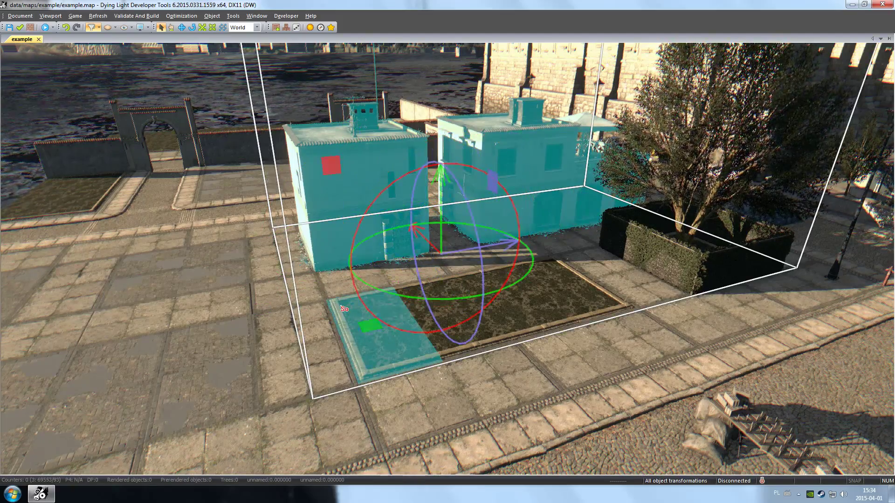
pyautogui.keyDown('ctrl'); pyautogui.click(342, 306); pyautogui.keyUp('ctrl')
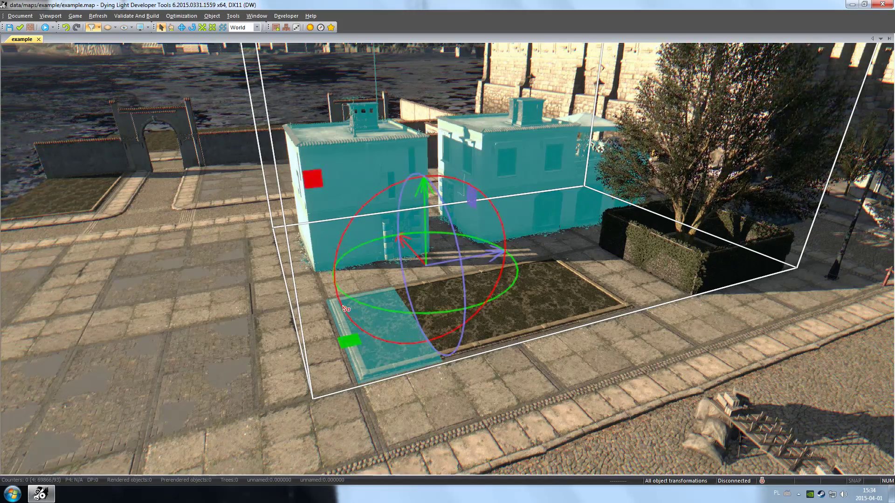
pyautogui.scroll(-2, 459, 314)
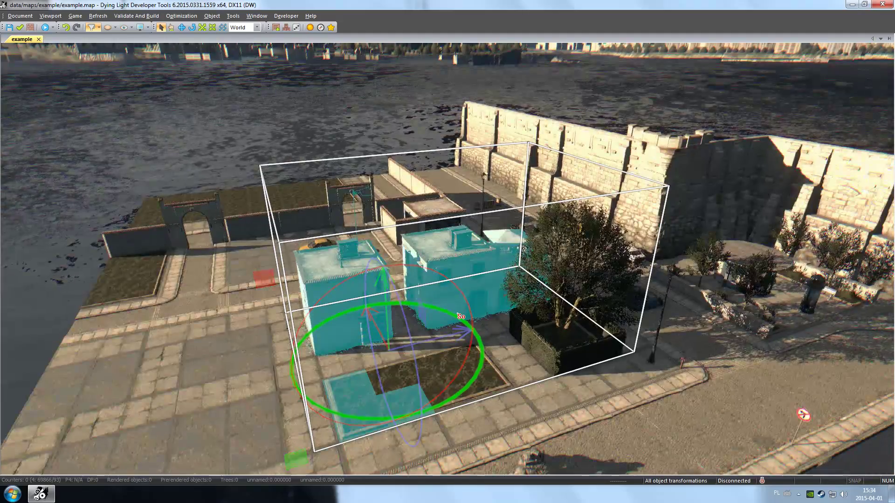
pyautogui.keyDown('alt'); pyautogui.moveTo(458, 314); pyautogui.dragTo(455, 315, button='middle'); pyautogui.keyUp('alt')
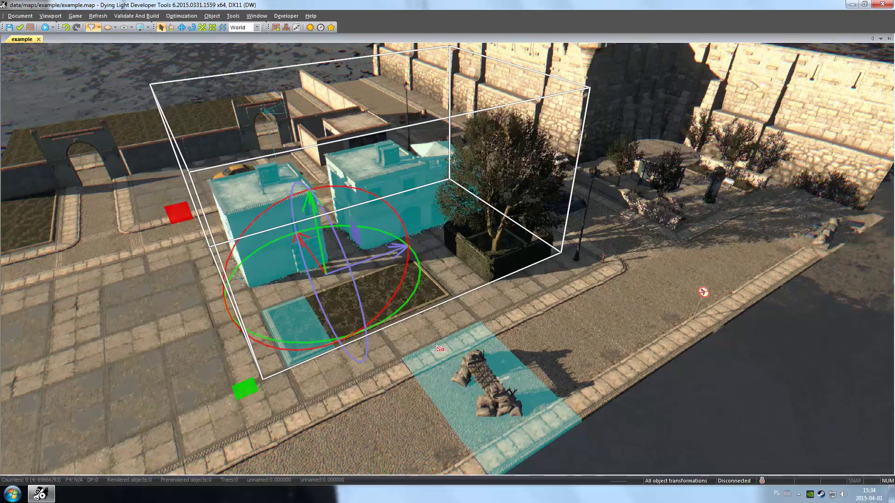
# Examine the round kiosk and the advertising column beside it up close, selecting and framing each one in the view.
pyautogui.click(655, 169)
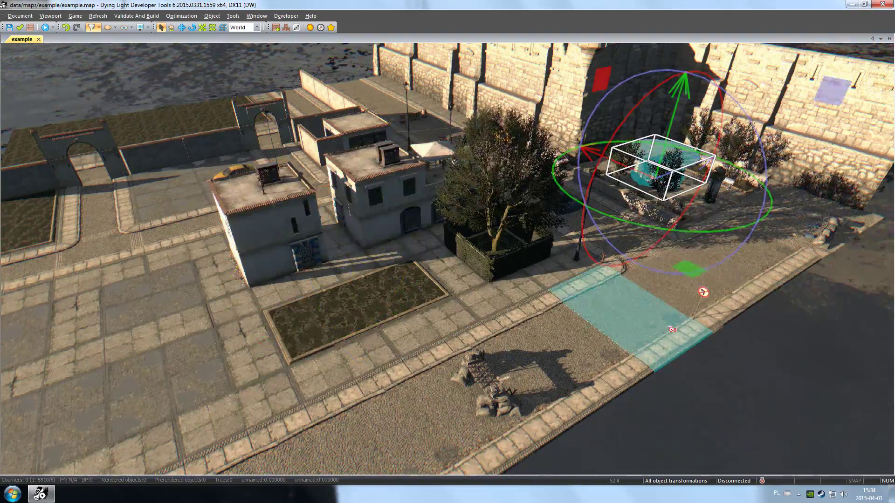
pyautogui.press('z')
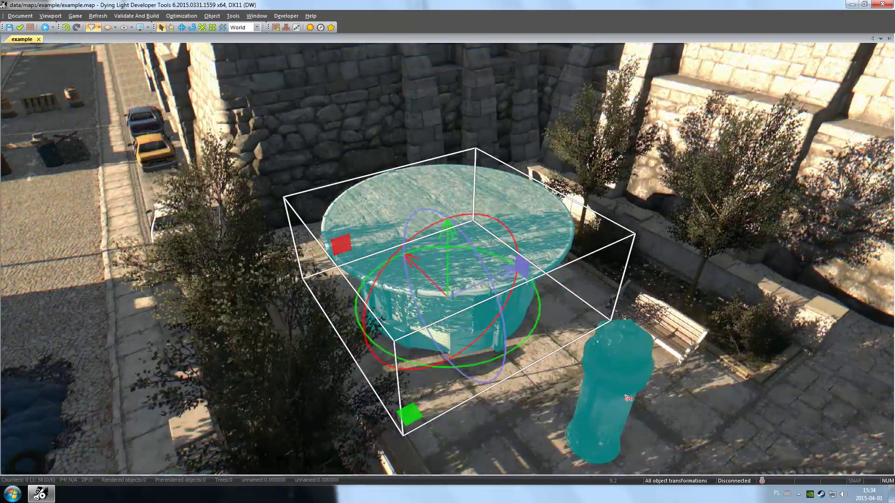
pyautogui.click(628, 398)
pyautogui.press('f')
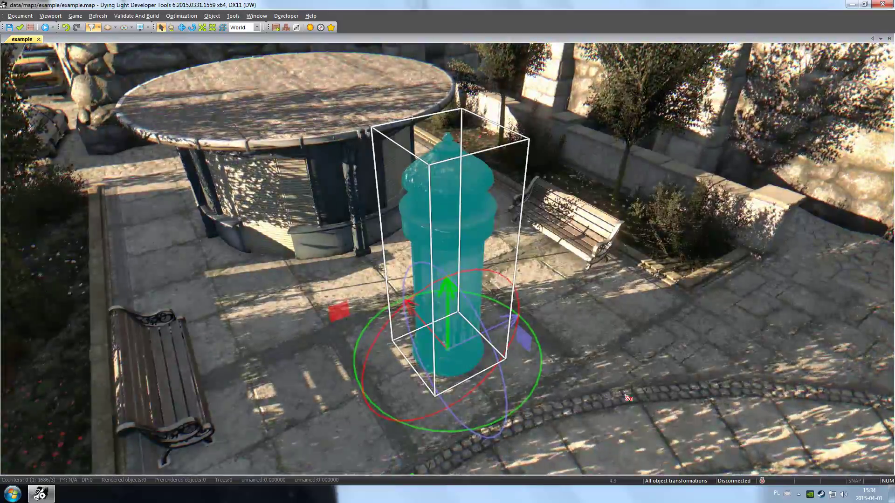
pyautogui.moveTo(452, 344)
pyautogui.mouseDown(button='right')
pyautogui.moveTo(430, 348)
pyautogui.moveTo(441, 347)
pyautogui.mouseUp(button='right')
pyautogui.press('s')
pyautogui.press('s')
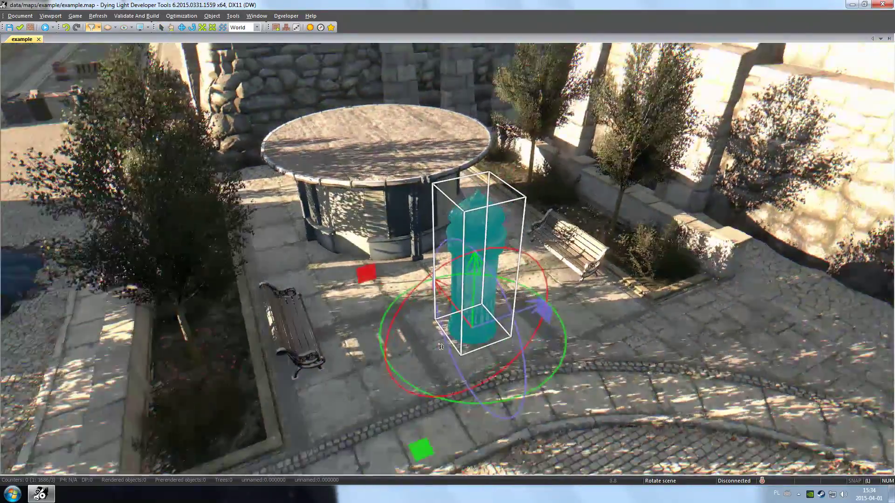
pyautogui.moveTo(441, 347); pyautogui.dragTo(452, 316, button='middle')
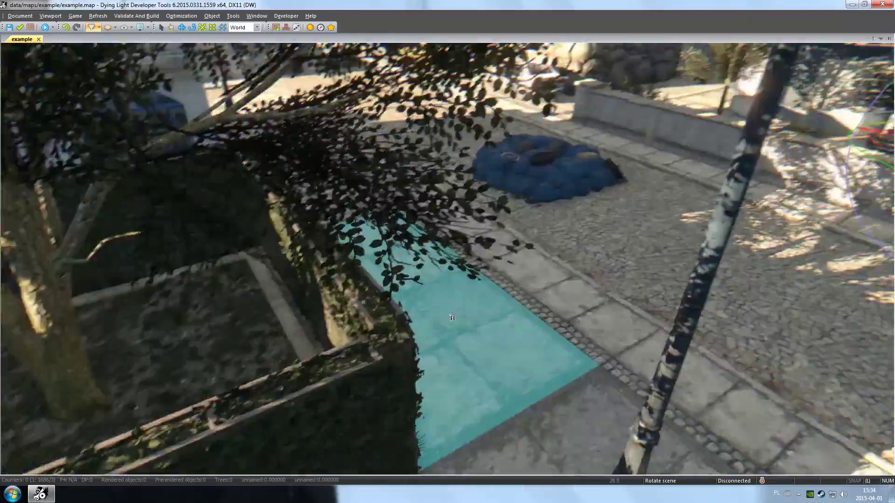
pyautogui.press('s')
pyautogui.moveTo(451, 315); pyautogui.dragTo(433, 318, button='right')
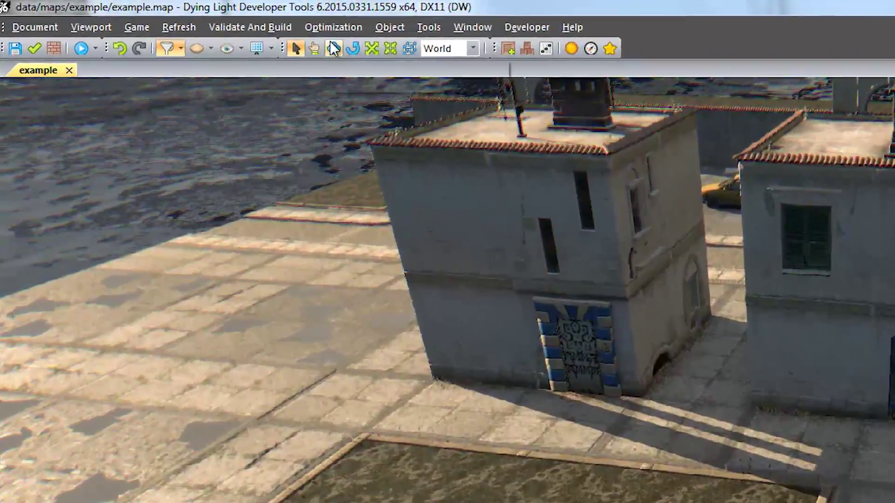
# Move the large tree out of the hedge planter along its axis and into the rectangular flower bed.
pyautogui.click(275, 40)
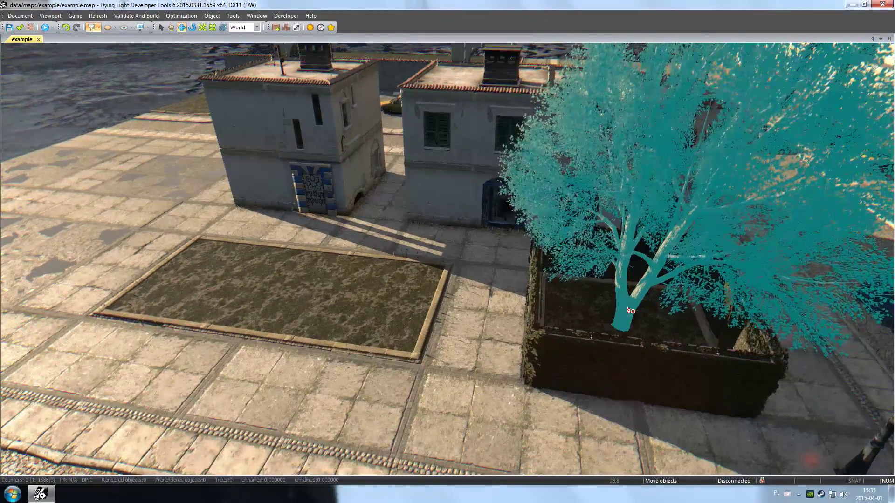
pyautogui.click(627, 309)
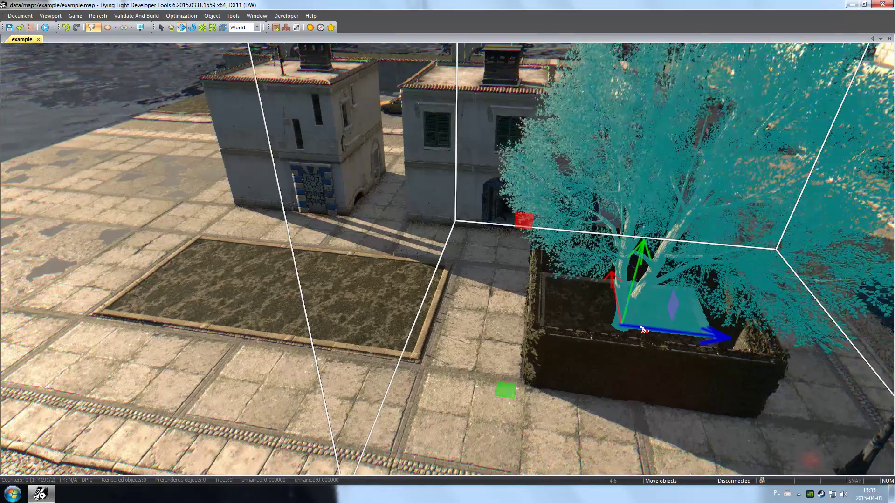
pyautogui.moveTo(645, 329); pyautogui.dragTo(362, 309)
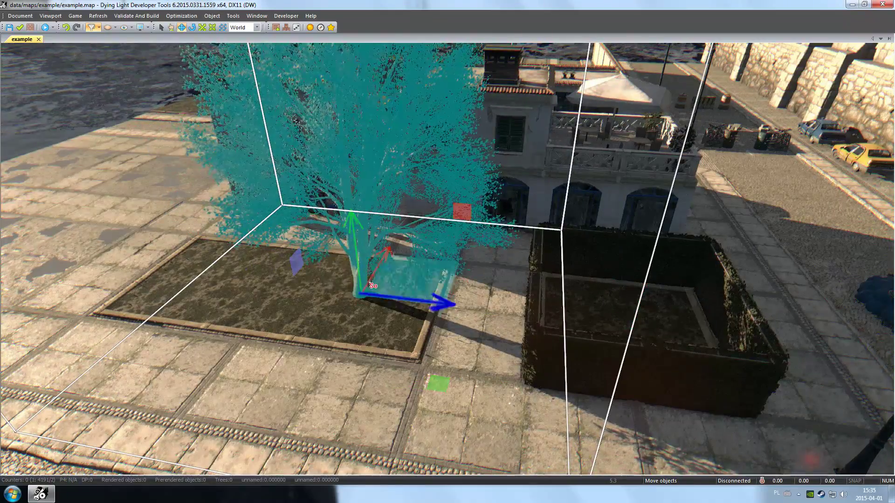
pyautogui.moveTo(357, 275); pyautogui.dragTo(277, 298)
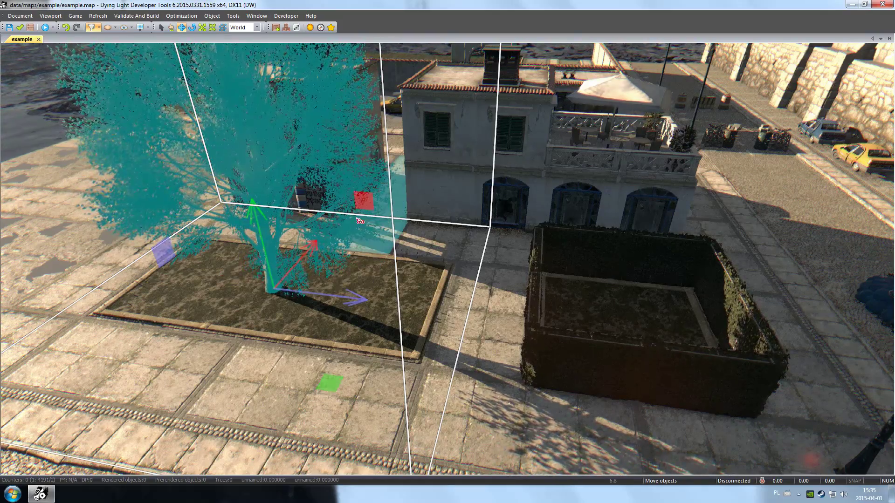
# Shift the tree within two gizmo planes above the bed and slide it back into the hedge planter.
pyautogui.moveTo(367, 203); pyautogui.dragTo(356, 177)
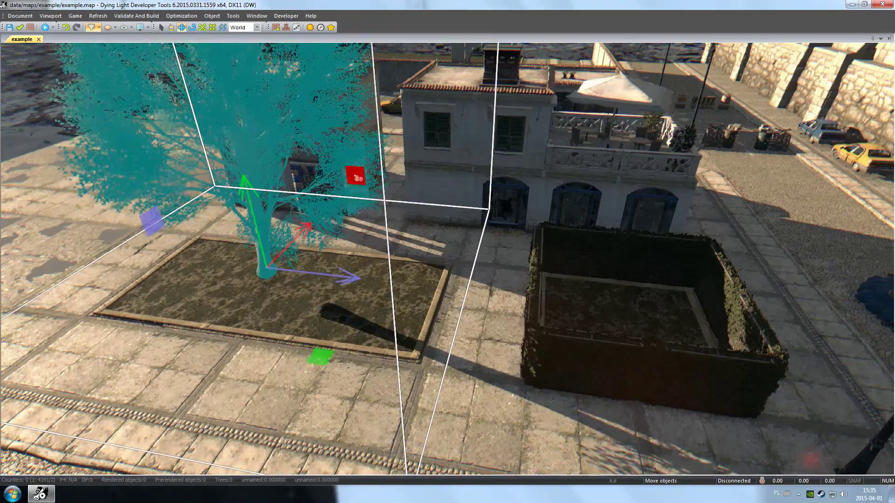
pyautogui.moveTo(157, 215); pyautogui.dragTo(139, 236)
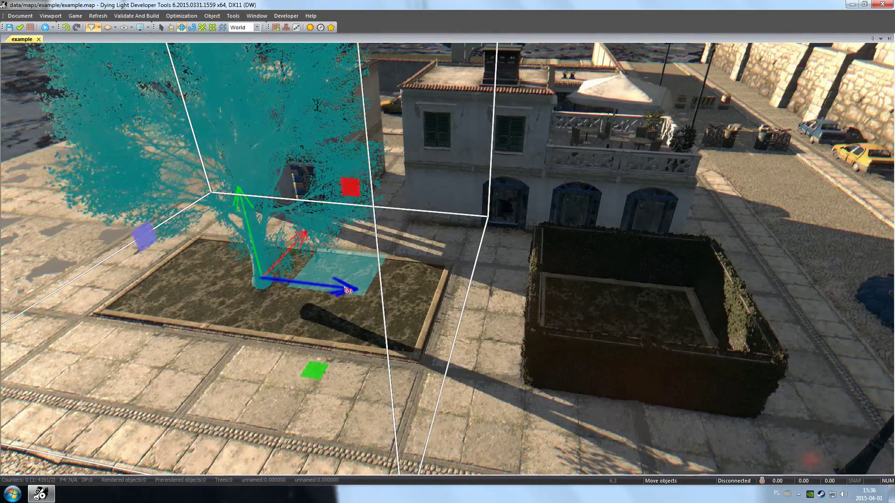
pyautogui.moveTo(348, 290); pyautogui.dragTo(733, 300)
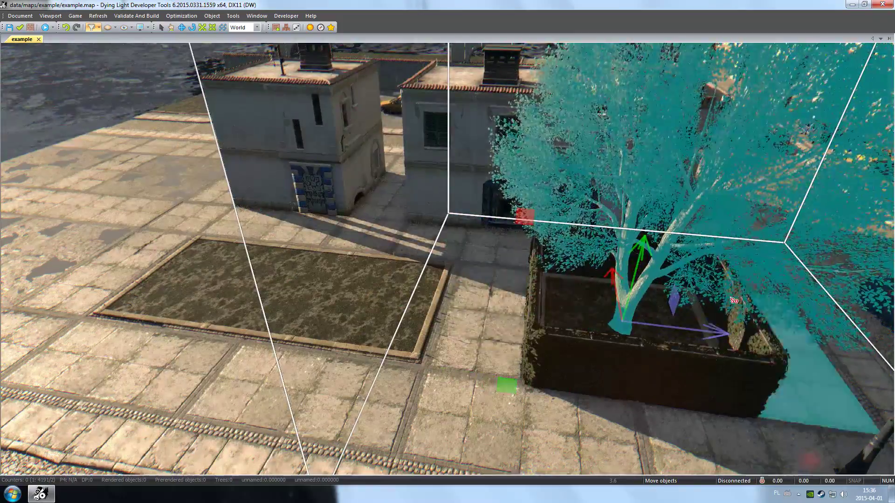
# Slide the small house with the blue doorway away from the neighbouring house along the blue axis, and back by about 4.2 units.
pyautogui.moveTo(350, 270); pyautogui.dragTo(390, 268, button='middle')
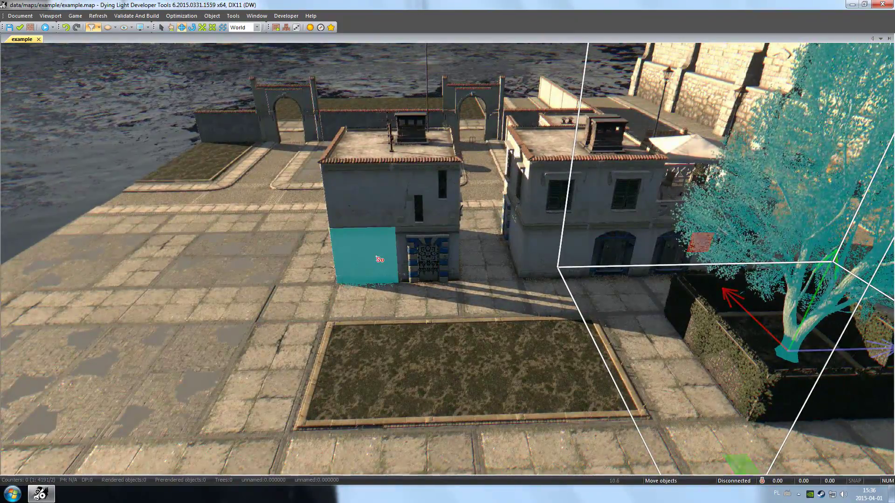
pyautogui.click(377, 259)
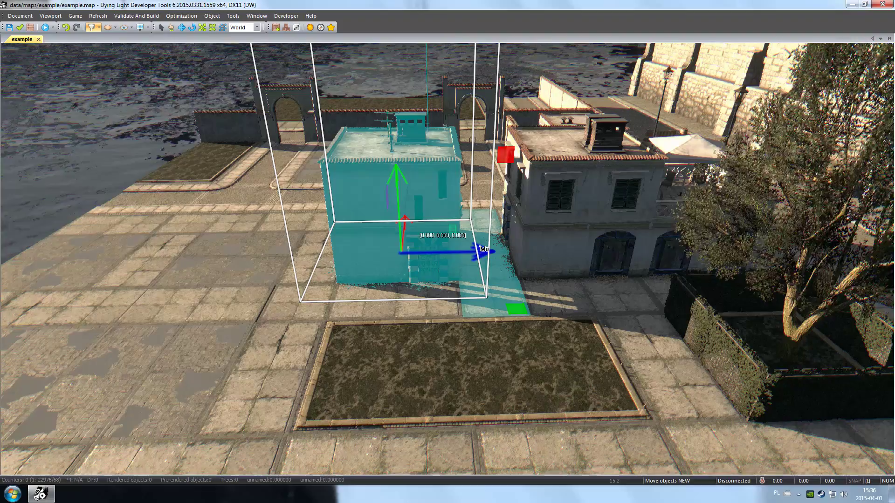
pyautogui.moveTo(478, 248)
pyautogui.mouseDown()
pyautogui.moveTo(346, 252)
pyautogui.moveTo(471, 242)
pyautogui.moveTo(466, 235)
pyautogui.mouseUp()
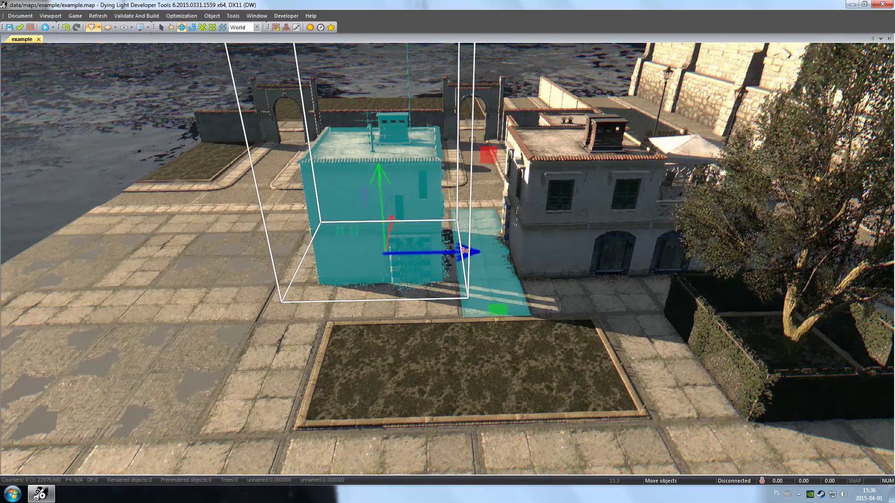
pyautogui.moveTo(462, 251)
pyautogui.mouseDown()
pyautogui.moveTo(362, 255)
pyautogui.moveTo(410, 254)
pyautogui.moveTo(342, 269)
pyautogui.moveTo(407, 266)
pyautogui.moveTo(407, 256)
pyautogui.moveTo(345, 261)
pyautogui.moveTo(368, 256)
pyautogui.moveTo(464, 258)
pyautogui.mouseUp()
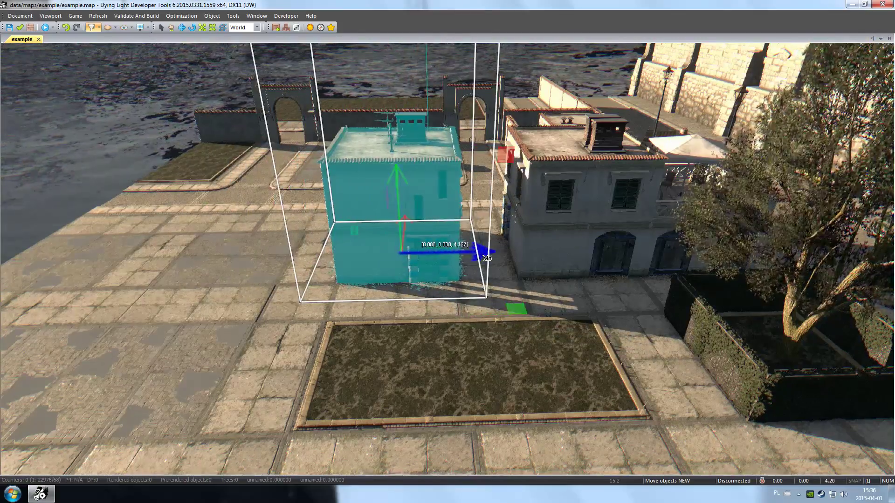
# Duplicate the tree from the hedge planter into the rectangular bed and relocate the newest copy to the far grass bed by the gate arch.
pyautogui.moveTo(541, 325); pyautogui.dragTo(540, 325, button='right')
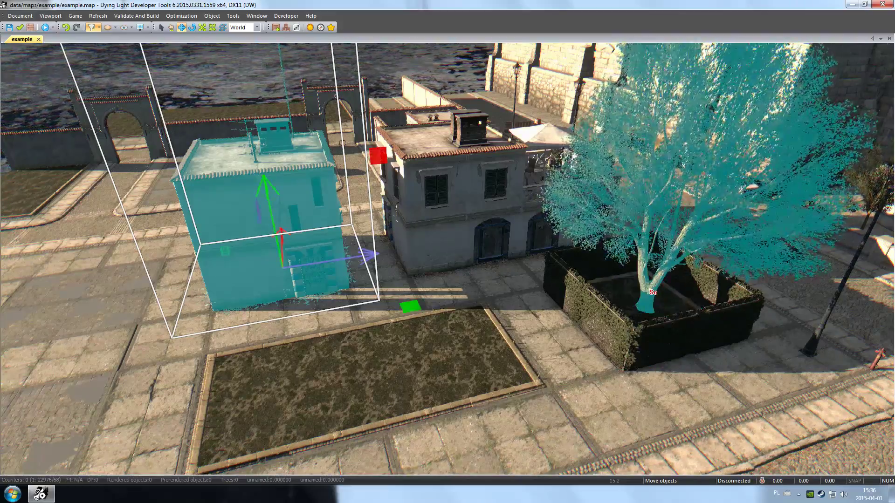
pyautogui.click(652, 294)
pyautogui.moveTo(681, 301); pyautogui.dragTo(364, 371)
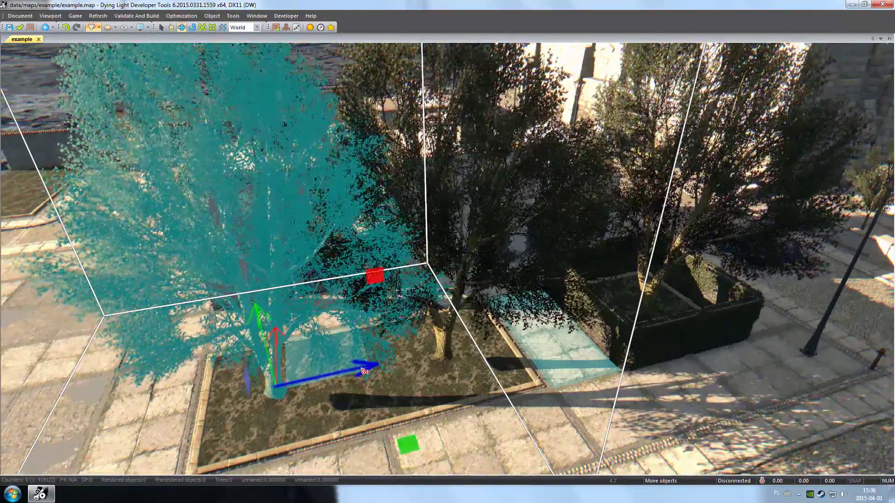
pyautogui.moveTo(363, 369); pyautogui.dragTo(478, 443)
pyautogui.moveTo(243, 388); pyautogui.dragTo(32, 199)
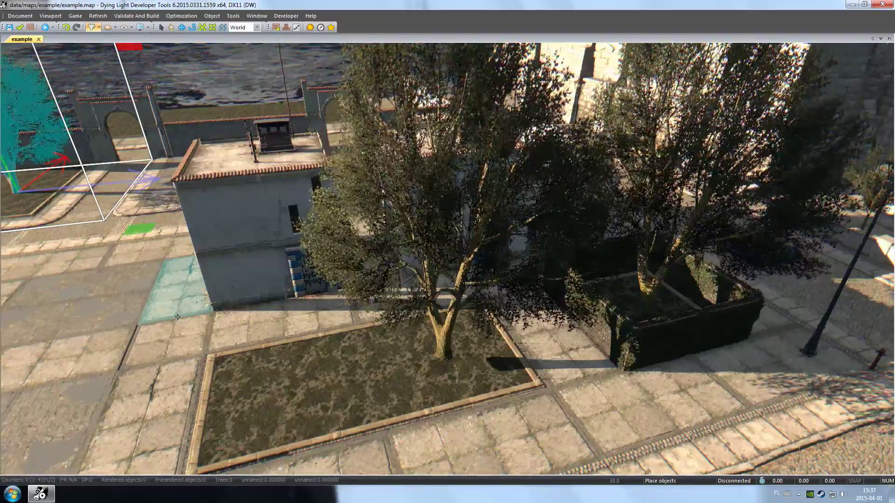
# Place further tree copies on the plaza pavement, beside and inside the rectangular bed, and along the kerb near the hedge planter.
pyautogui.click(90, 295)
pyautogui.click(99, 424)
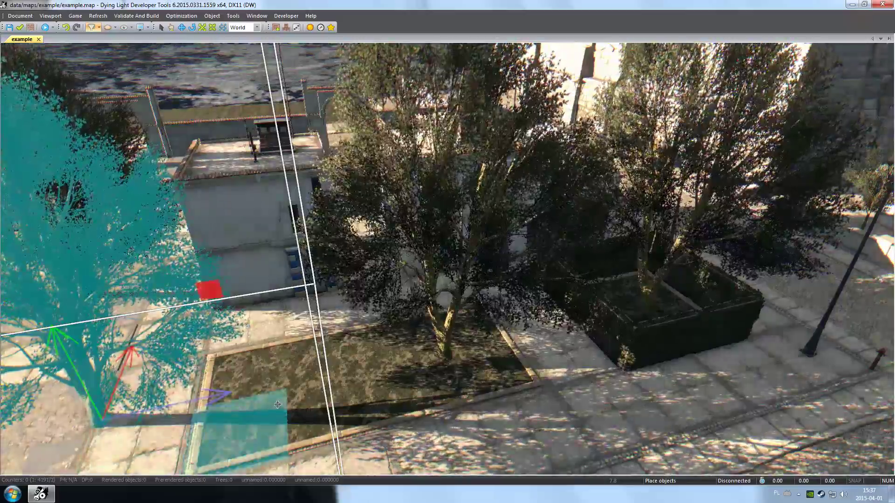
pyautogui.click(277, 404)
pyautogui.click(746, 386)
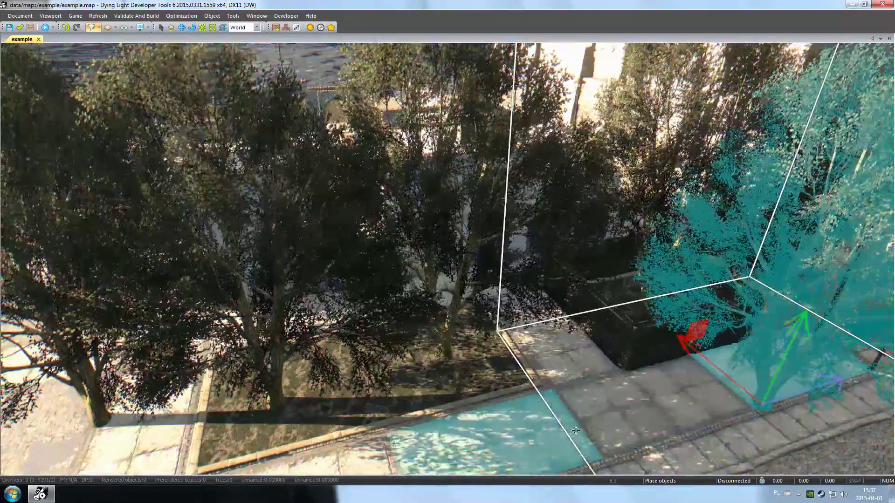